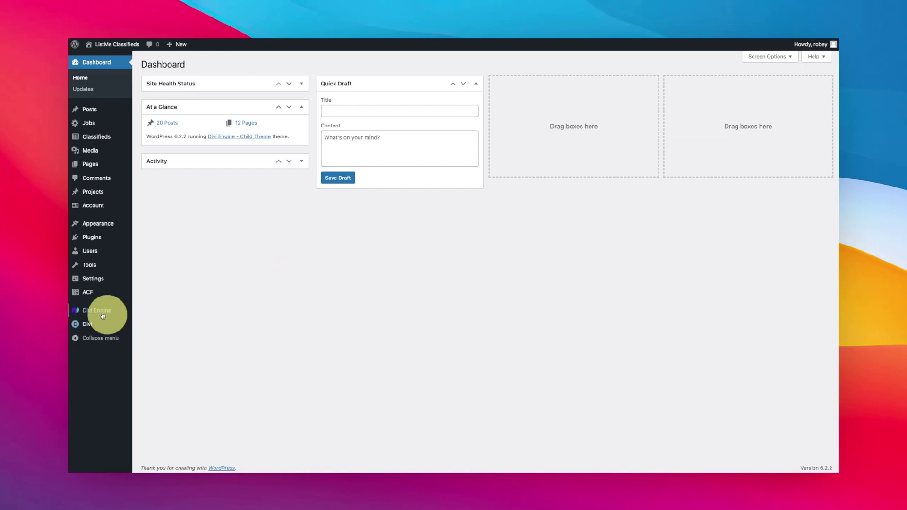
- Review the Relationship Test group's Jobs-filtered Test Relationship field and save the group
{"action": "left_click", "coordinate": [91, 293]}
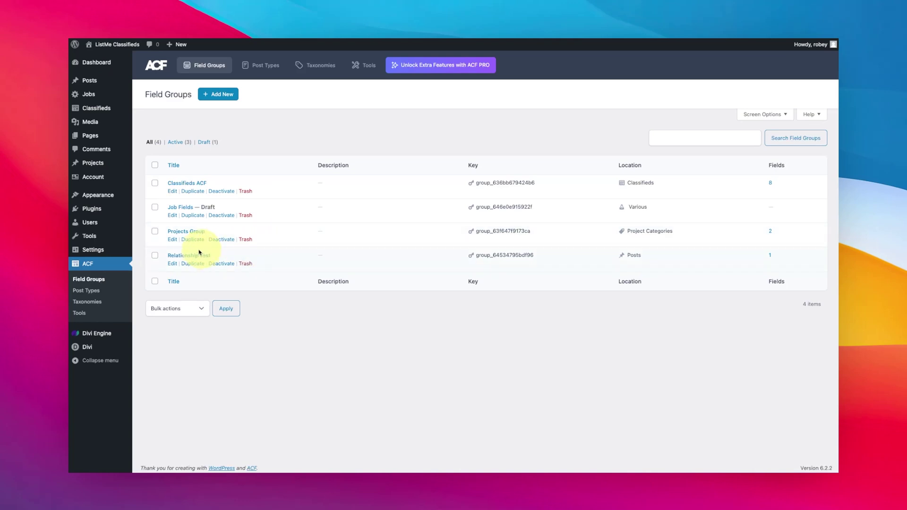
{"action": "left_click", "coordinate": [193, 257]}
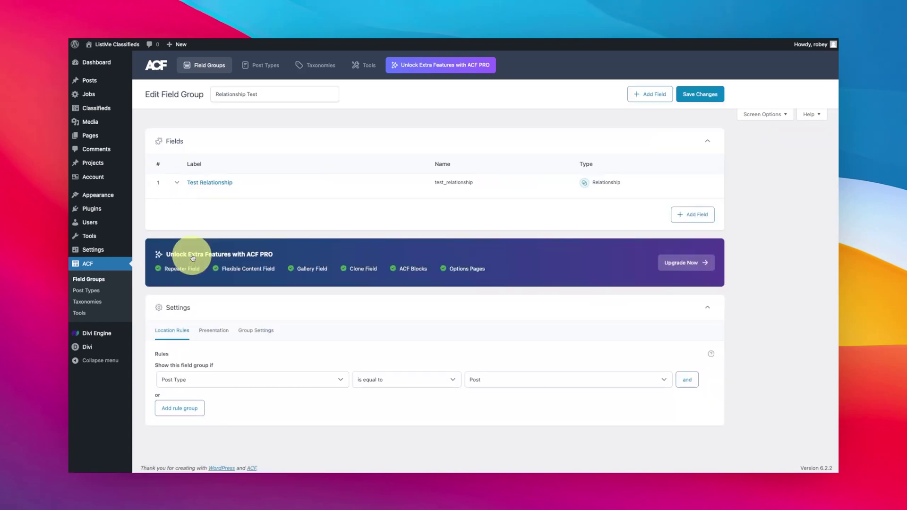
{"action": "left_click", "coordinate": [255, 184]}
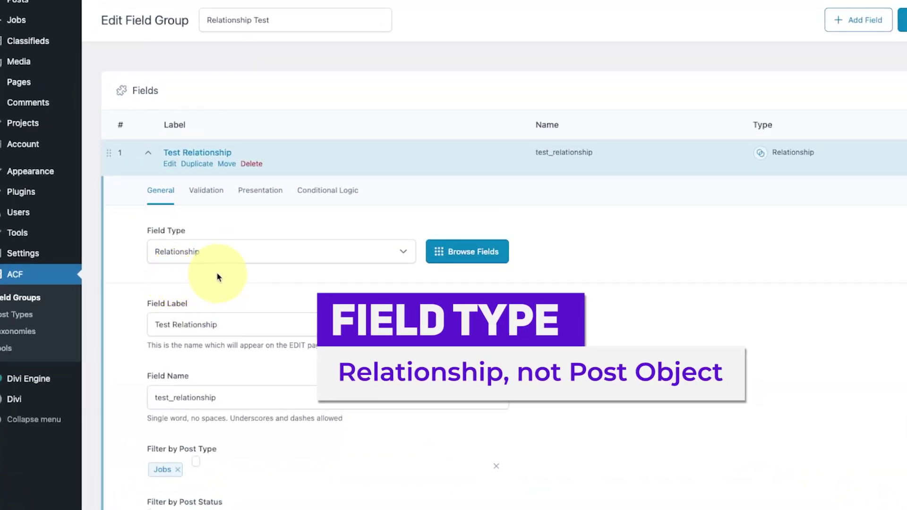
{"action": "scroll", "coordinate": [218, 277], "scroll_direction": "down", "scroll_amount": 2}
{"action": "scroll", "coordinate": [219, 276], "scroll_direction": "down", "scroll_amount": 3}
{"action": "scroll", "coordinate": [219, 277], "scroll_direction": "down", "scroll_amount": 2}
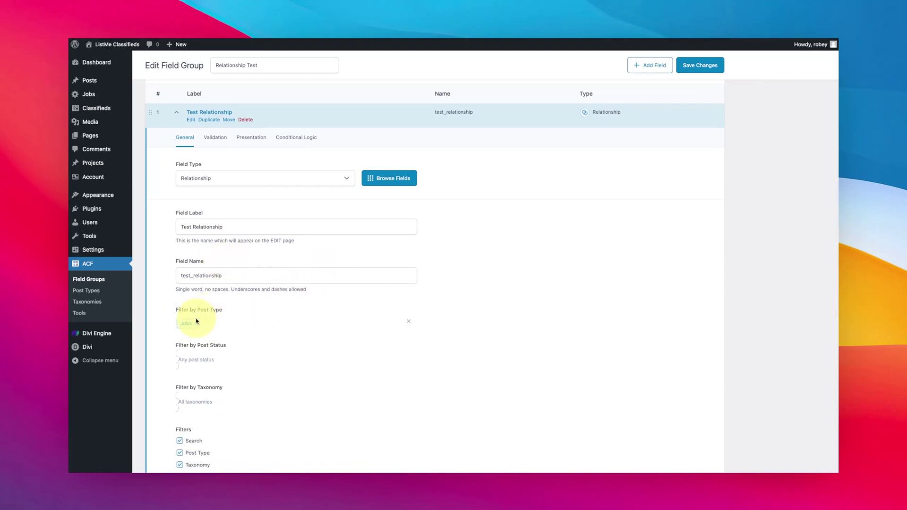
{"action": "scroll", "coordinate": [210, 345], "scroll_direction": "down", "scroll_amount": 3}
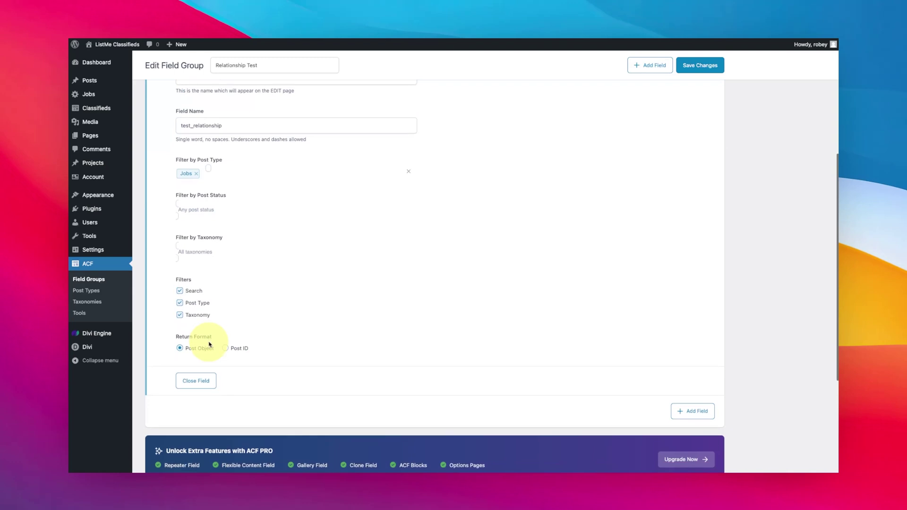
{"action": "scroll", "coordinate": [210, 345], "scroll_direction": "down", "scroll_amount": 2}
{"action": "scroll", "coordinate": [210, 345], "scroll_direction": "down", "scroll_amount": 4}
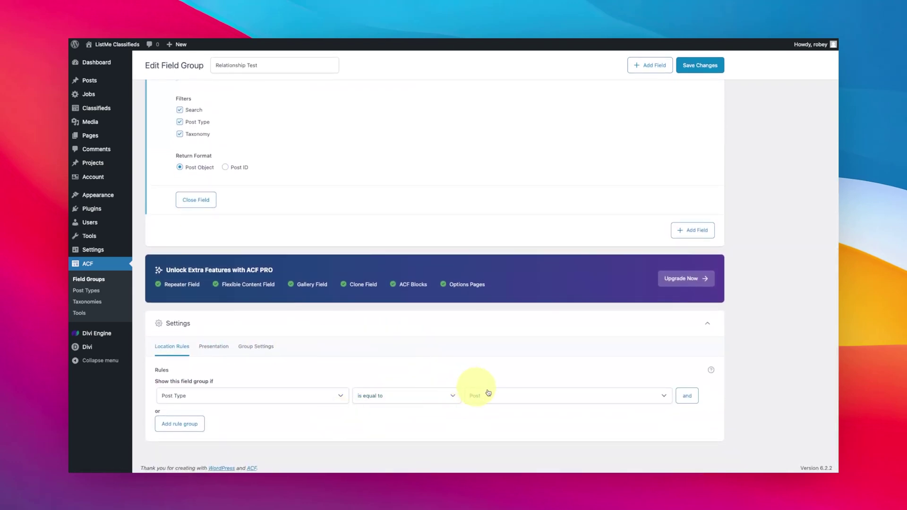
{"action": "scroll", "coordinate": [357, 219], "scroll_direction": "up", "scroll_amount": 3}
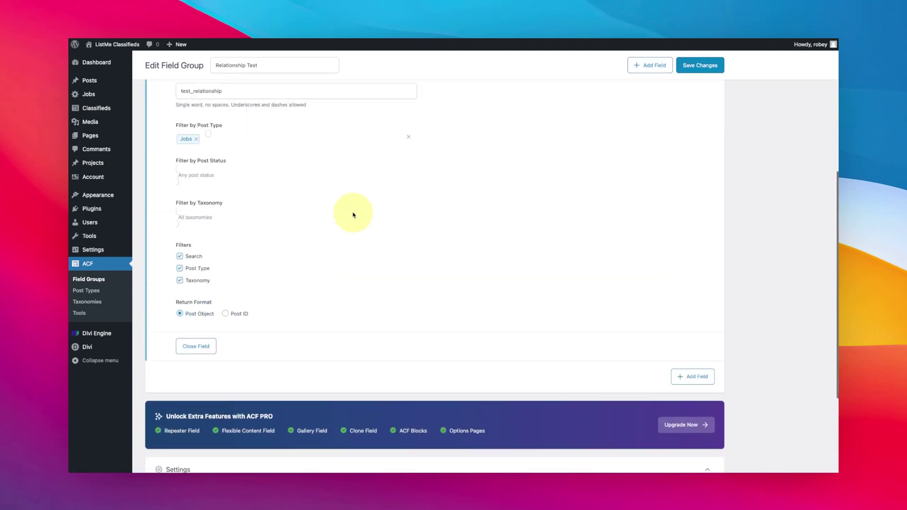
{"action": "scroll", "coordinate": [357, 220], "scroll_direction": "up", "scroll_amount": 2}
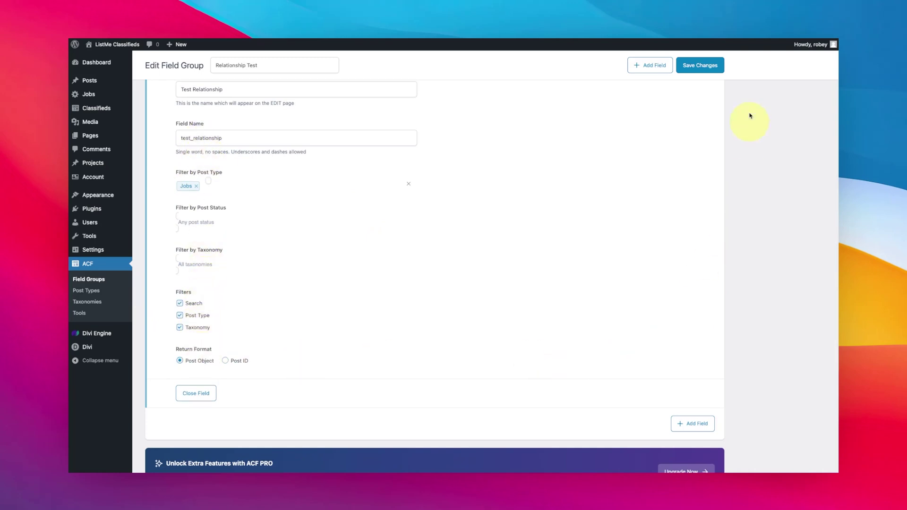
{"action": "left_click", "coordinate": [706, 67]}
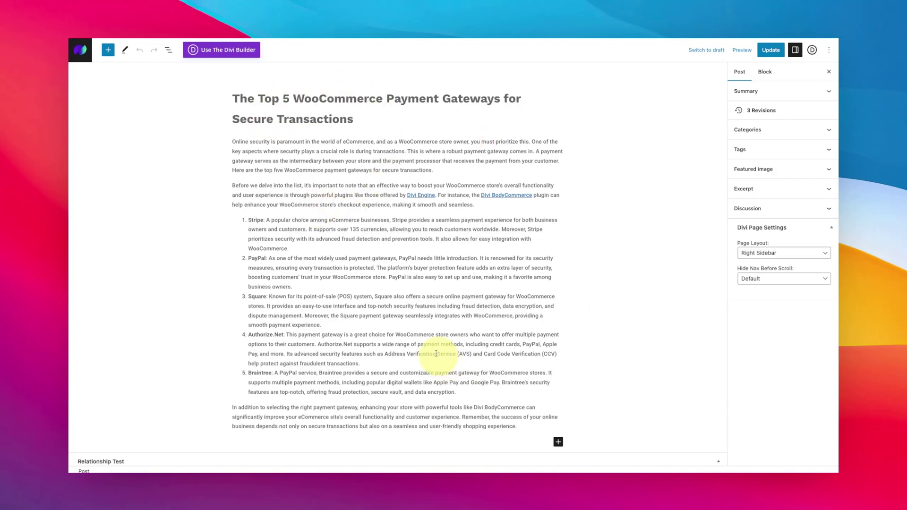
{"action": "scroll", "coordinate": [435, 353], "scroll_direction": "down", "scroll_amount": 4}
- Confirm the post links Astronaut and Prompt Engineer, then go back to All Posts
{"action": "left_click", "coordinate": [88, 385]}
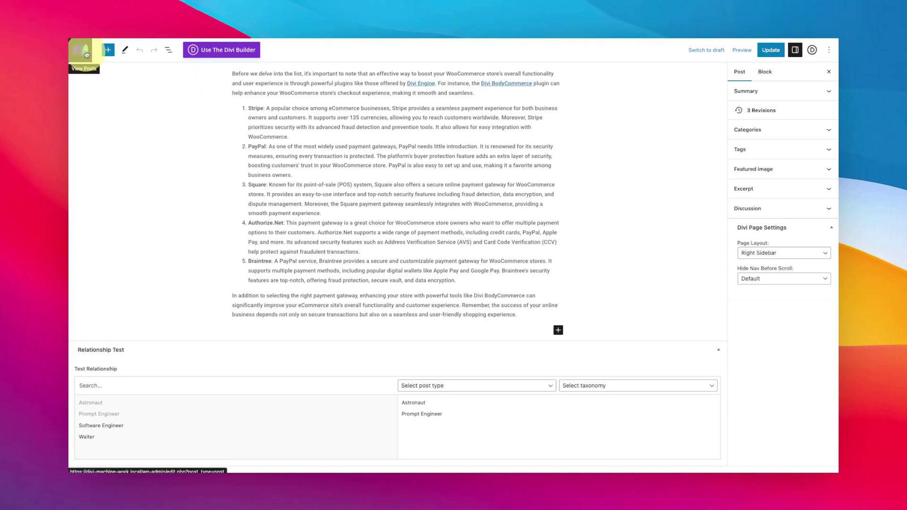
{"action": "left_click", "coordinate": [81, 49]}
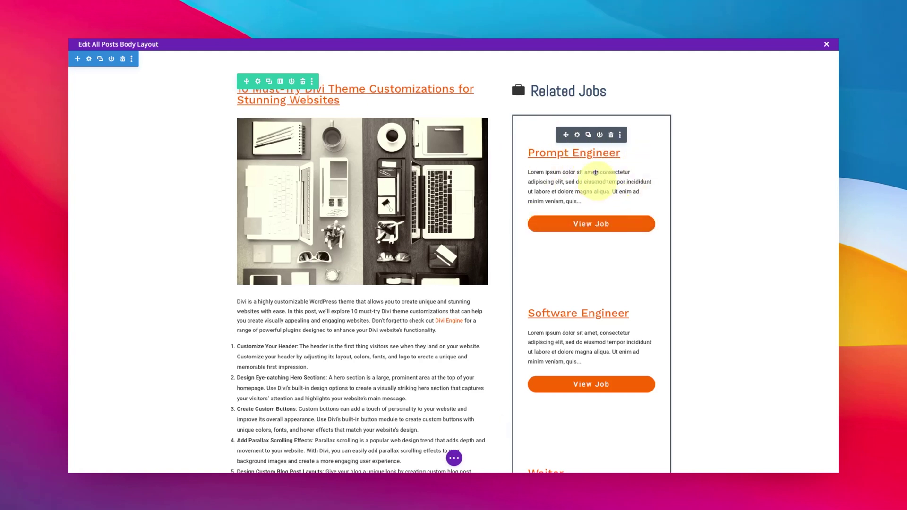
- Open the Related Jobs Archive Loop settings to view its Jobs and Relationship Loop options
{"action": "left_click", "coordinate": [575, 134]}
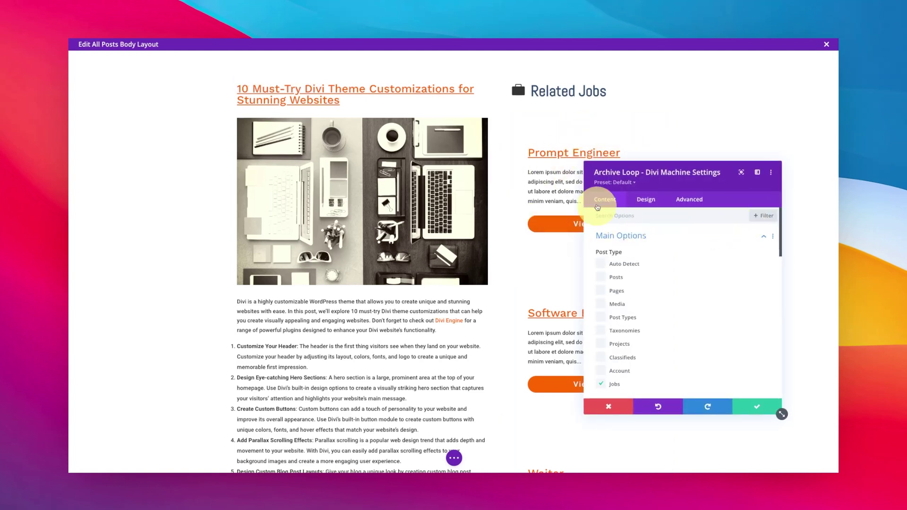
{"action": "scroll", "coordinate": [683, 347], "scroll_direction": "down", "scroll_amount": 2}
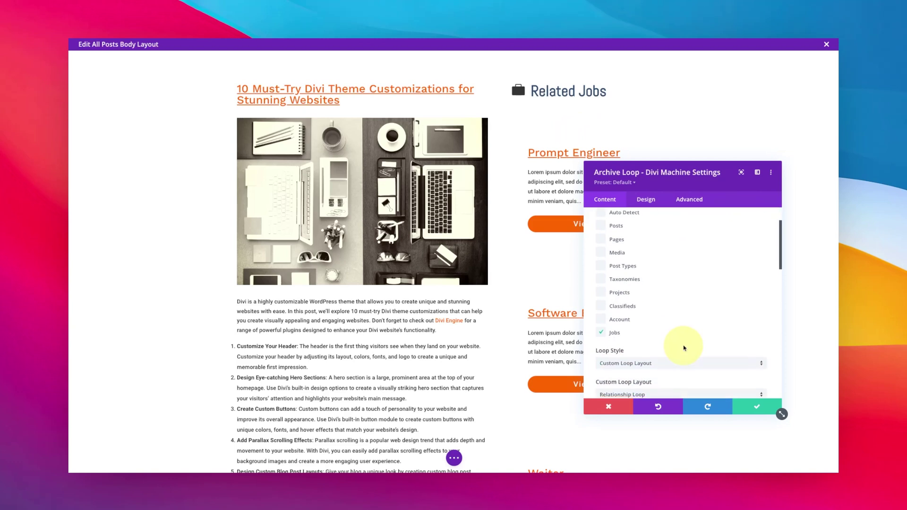
{"action": "left_click", "coordinate": [615, 333]}
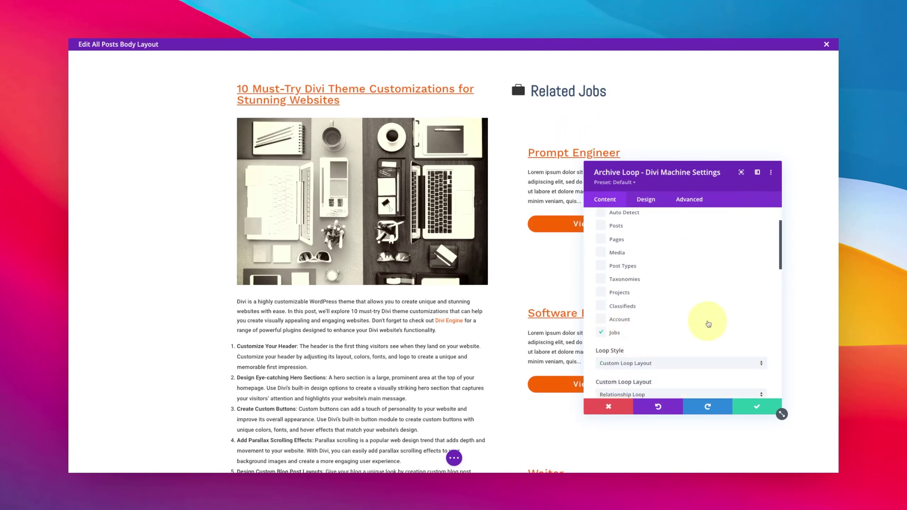
{"action": "scroll", "coordinate": [708, 323], "scroll_direction": "down", "scroll_amount": 3}
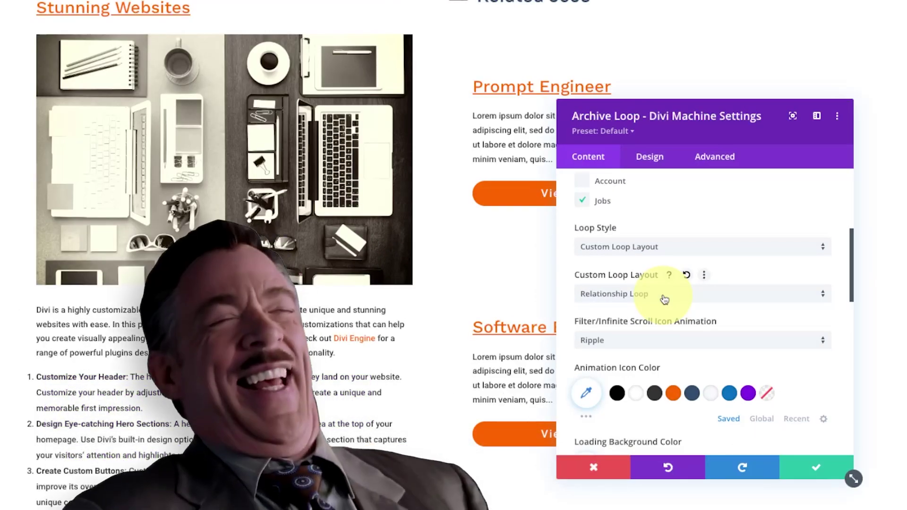
{"action": "scroll", "coordinate": [664, 299], "scroll_direction": "down", "scroll_amount": 5}
{"action": "scroll", "coordinate": [705, 283], "scroll_direction": "down", "scroll_amount": 4}
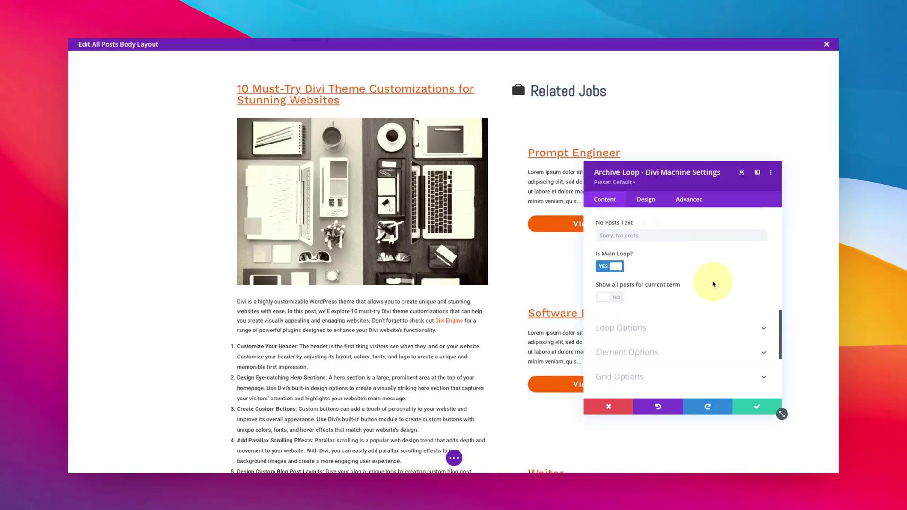
{"action": "scroll", "coordinate": [705, 284], "scroll_direction": "down", "scroll_amount": 4}
{"action": "scroll", "coordinate": [707, 283], "scroll_direction": "down", "scroll_amount": 2}
{"action": "scroll", "coordinate": [707, 283], "scroll_direction": "up", "scroll_amount": 1}
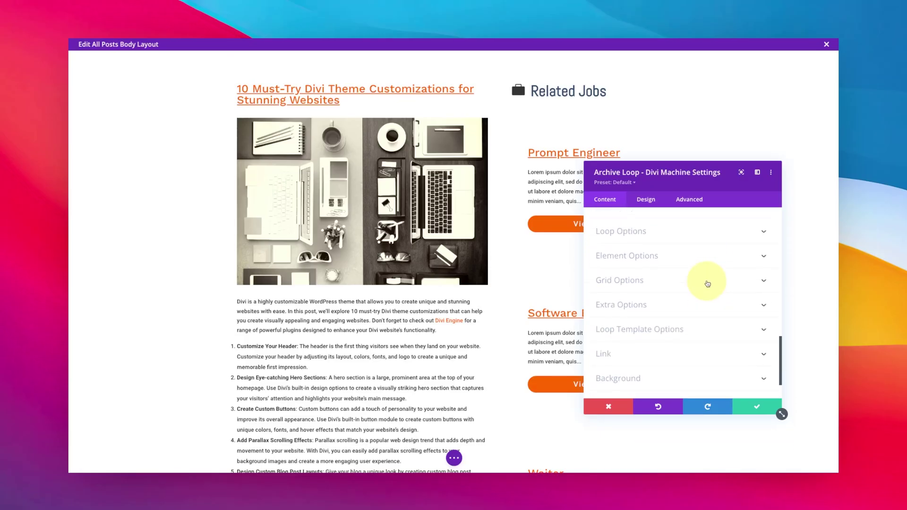
{"action": "left_click", "coordinate": [631, 234]}
{"action": "scroll", "coordinate": [686, 316], "scroll_direction": "down", "scroll_amount": 3}
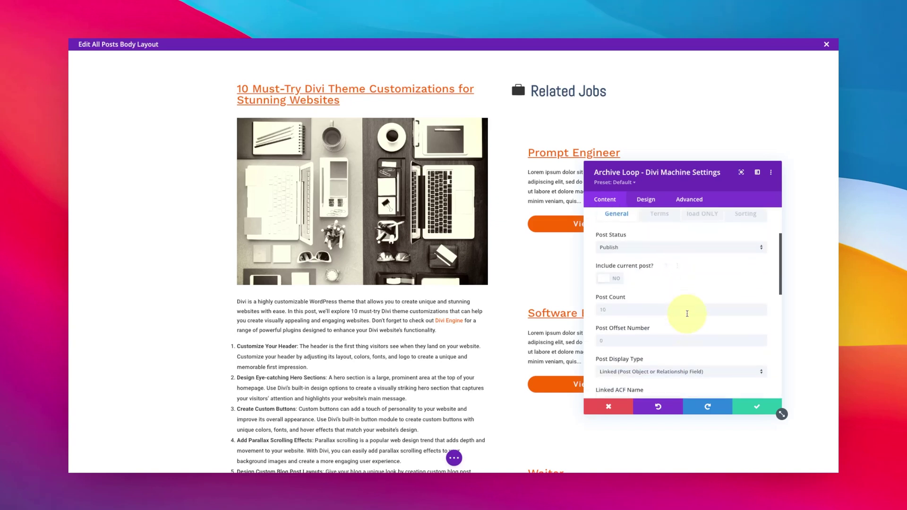
{"action": "scroll", "coordinate": [686, 311], "scroll_direction": "down", "scroll_amount": 2}
{"action": "scroll", "coordinate": [661, 291], "scroll_direction": "down", "scroll_amount": 2}
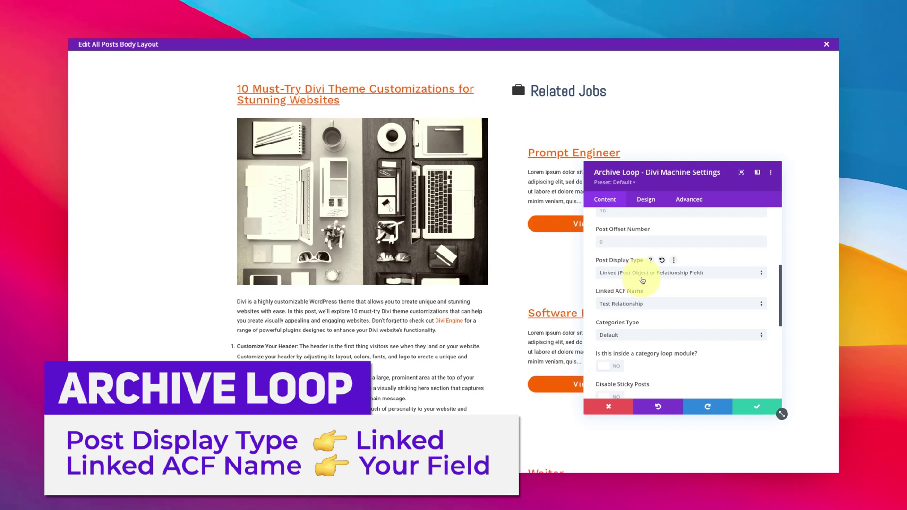
- Set the Related Jobs loop's Linked ACF Name to Test Relationship
{"action": "left_click", "coordinate": [656, 303]}
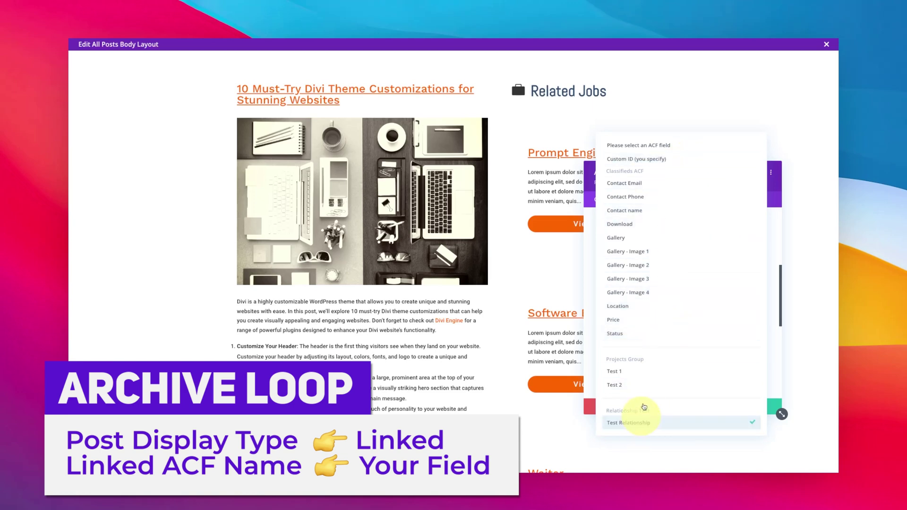
{"action": "left_click", "coordinate": [640, 423]}
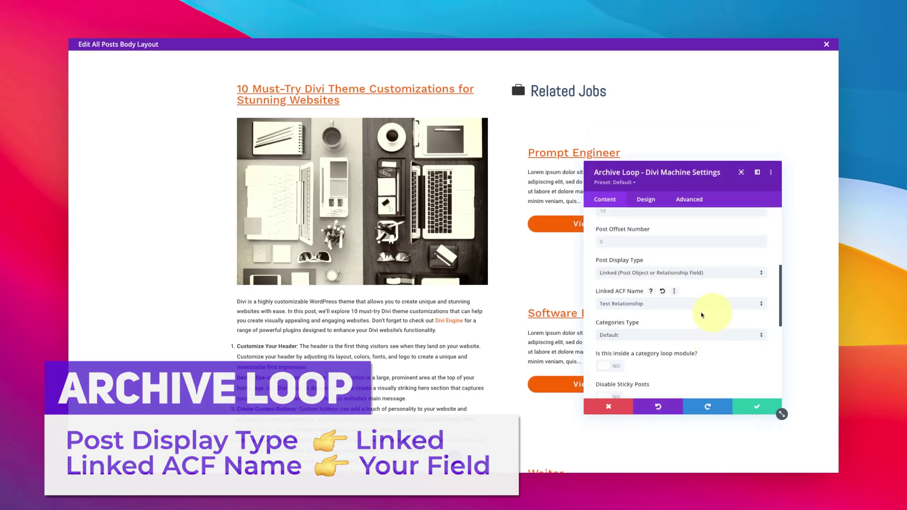
{"action": "scroll", "coordinate": [675, 347], "scroll_direction": "down", "scroll_amount": 1}
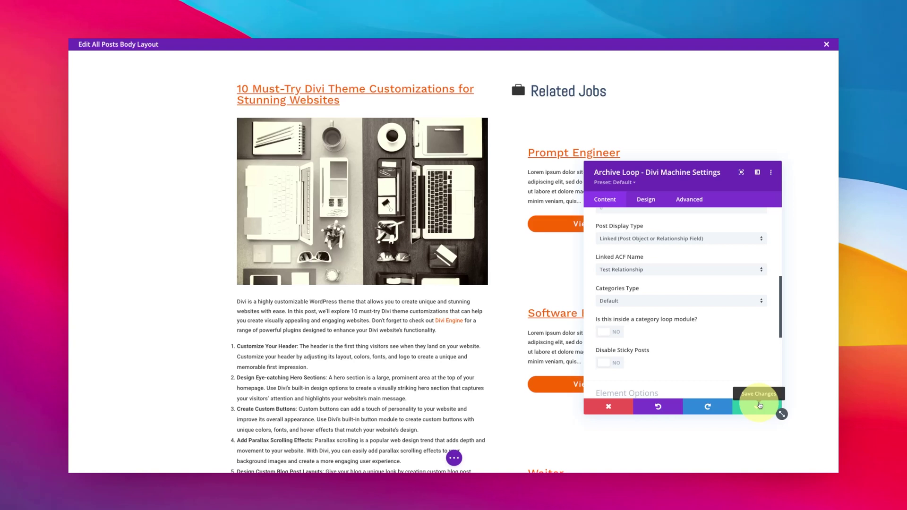
{"action": "left_click", "coordinate": [760, 406]}
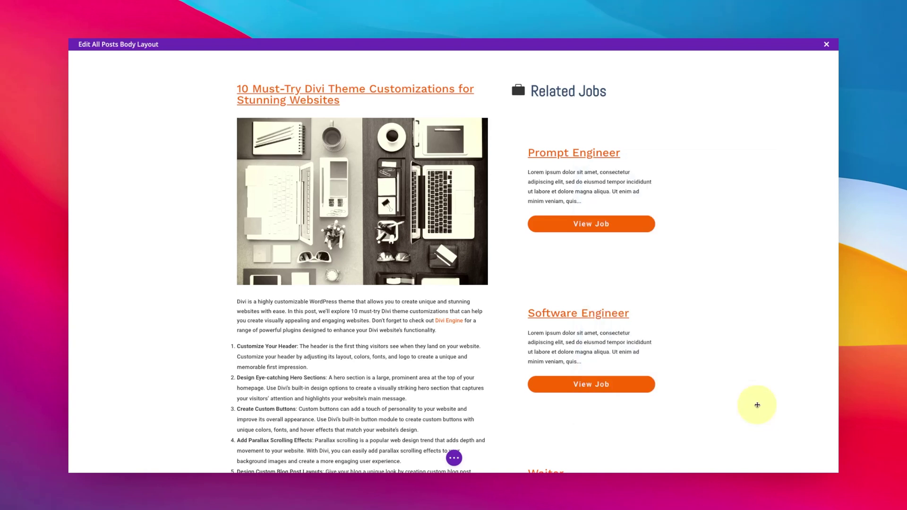